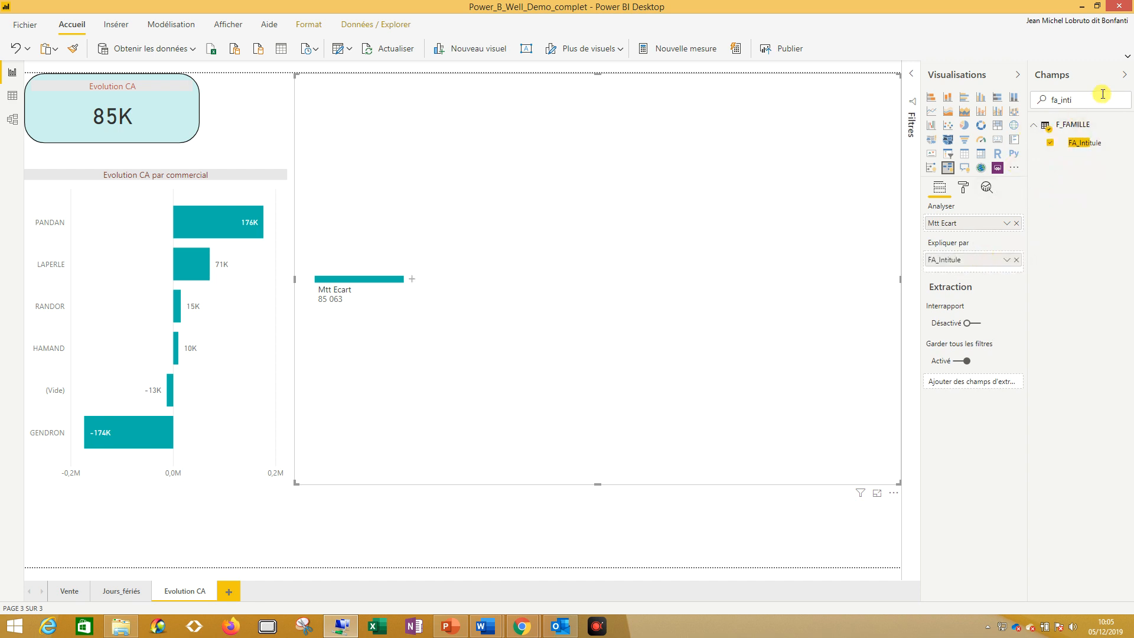
Add the AR_Design and CT_Intitule fields to the fields that explain Mtt Ecart in the decomposition tree
left_click_drag(1098, 101, 1018, 104)
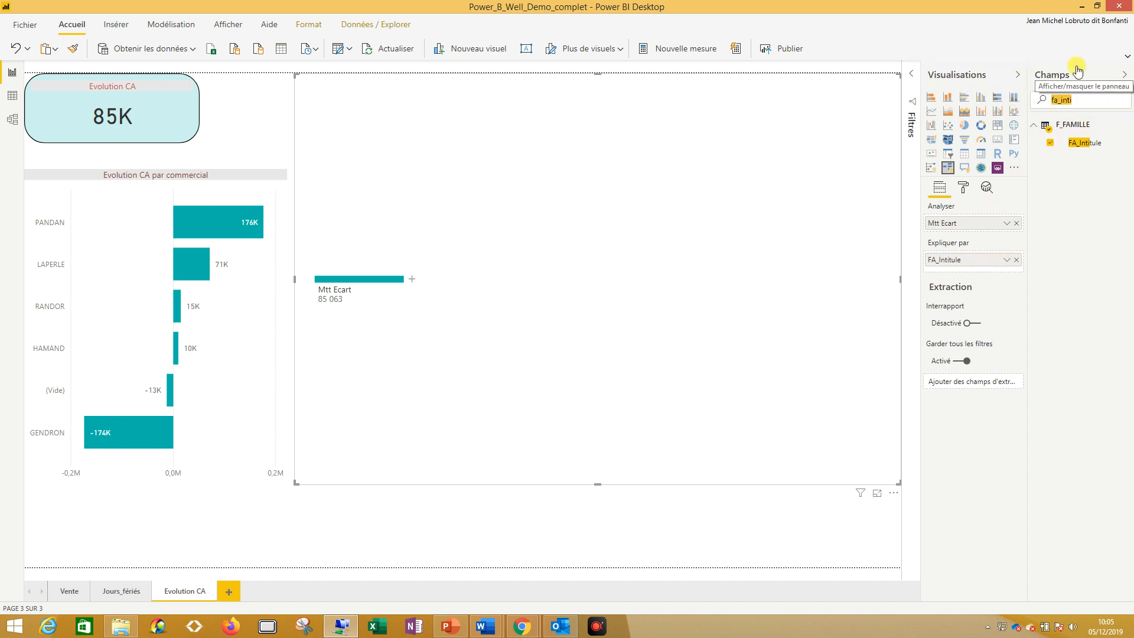
type("ar")
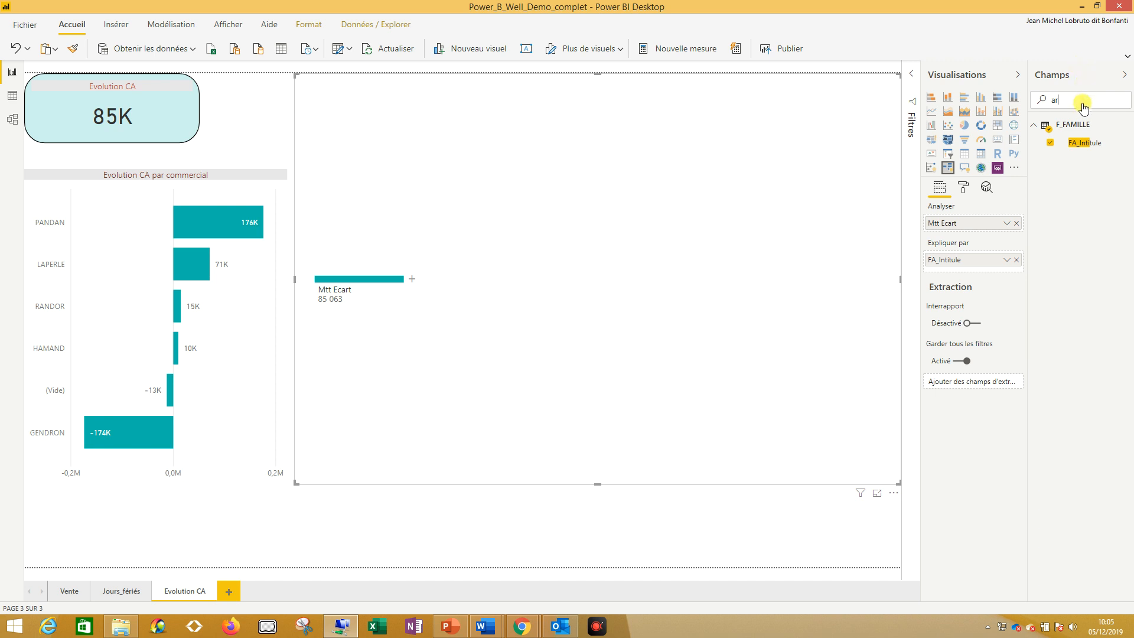
type("_design")
left_click_drag(1087, 145, 978, 270)
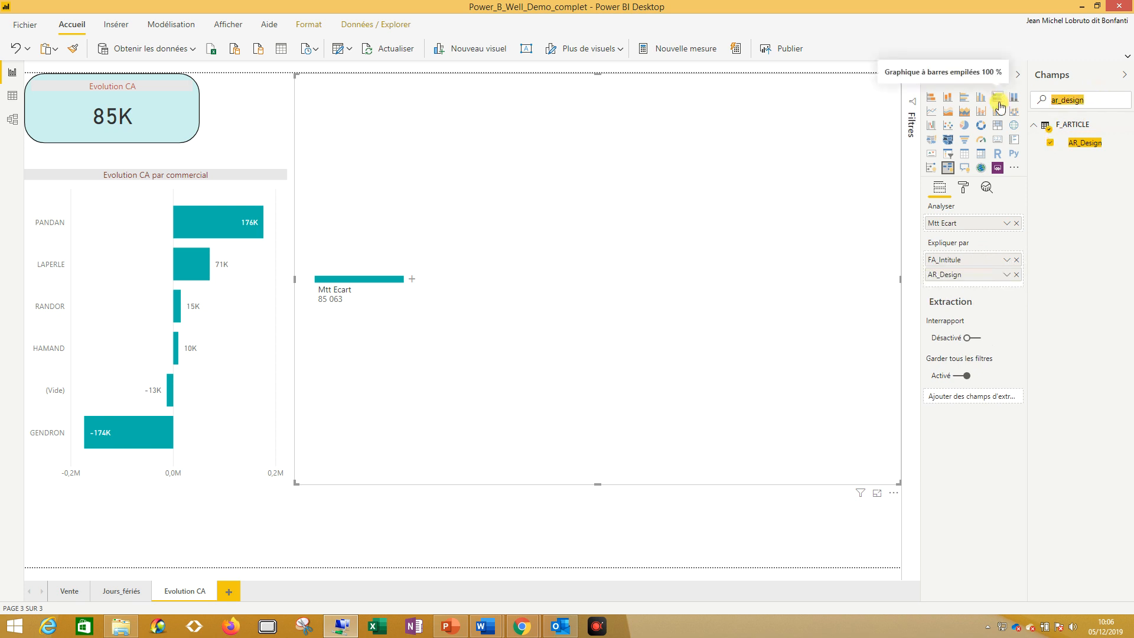
type("c")
type("t_inti")
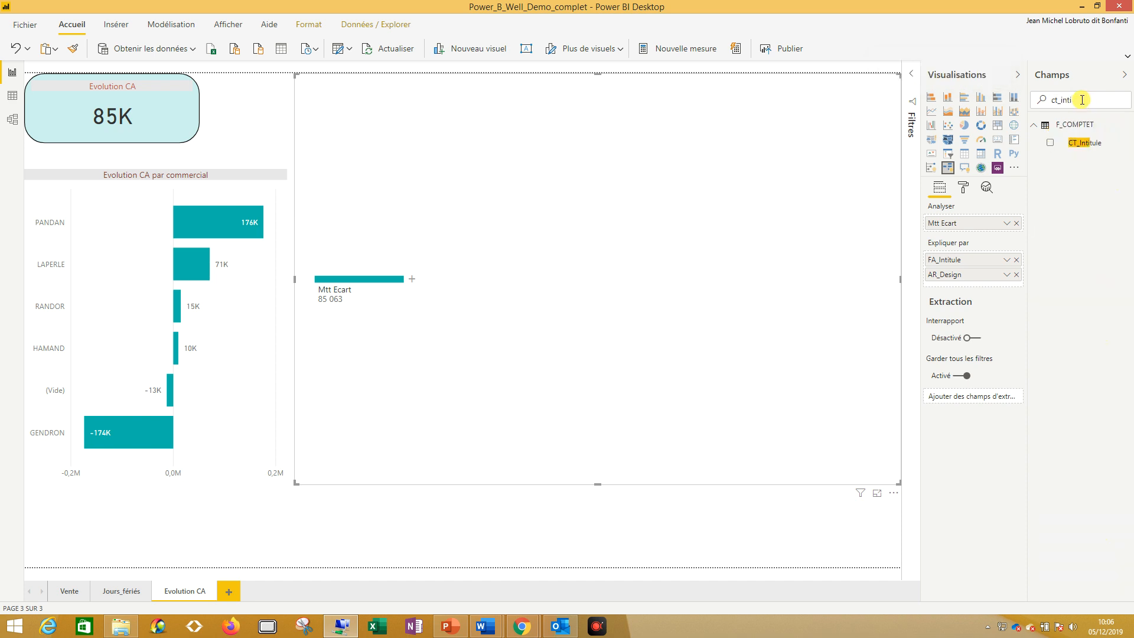
left_click_drag(1085, 145, 980, 285)
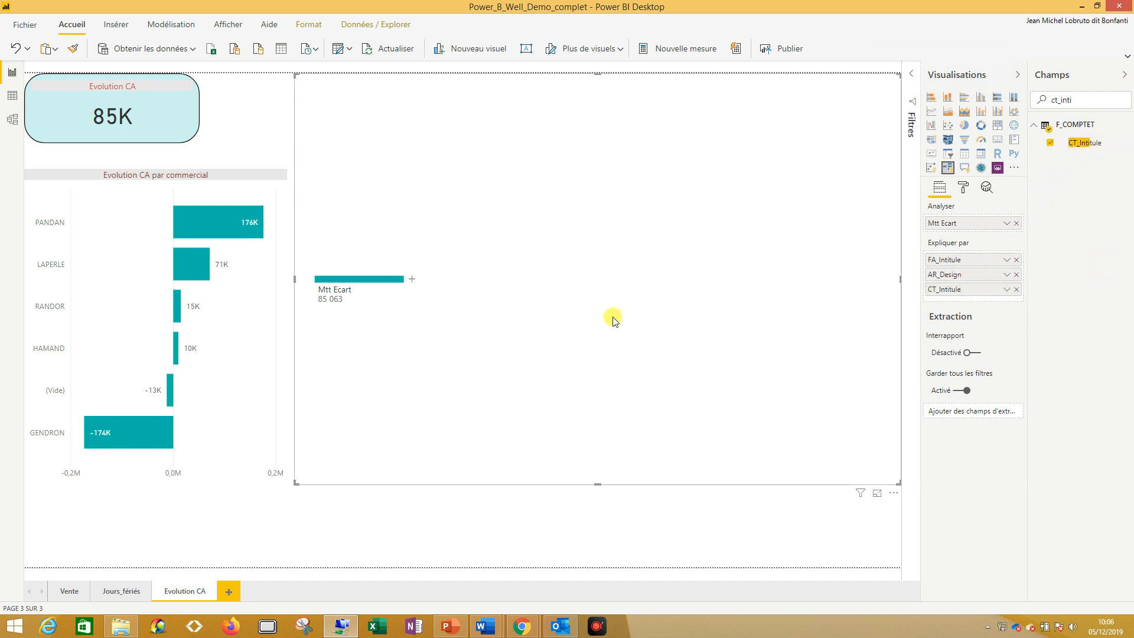
Break down Mtt Ecart by FA_Intitule and its machine maintenance branch by AR_Design, and remove both levels again
left_click(412, 278)
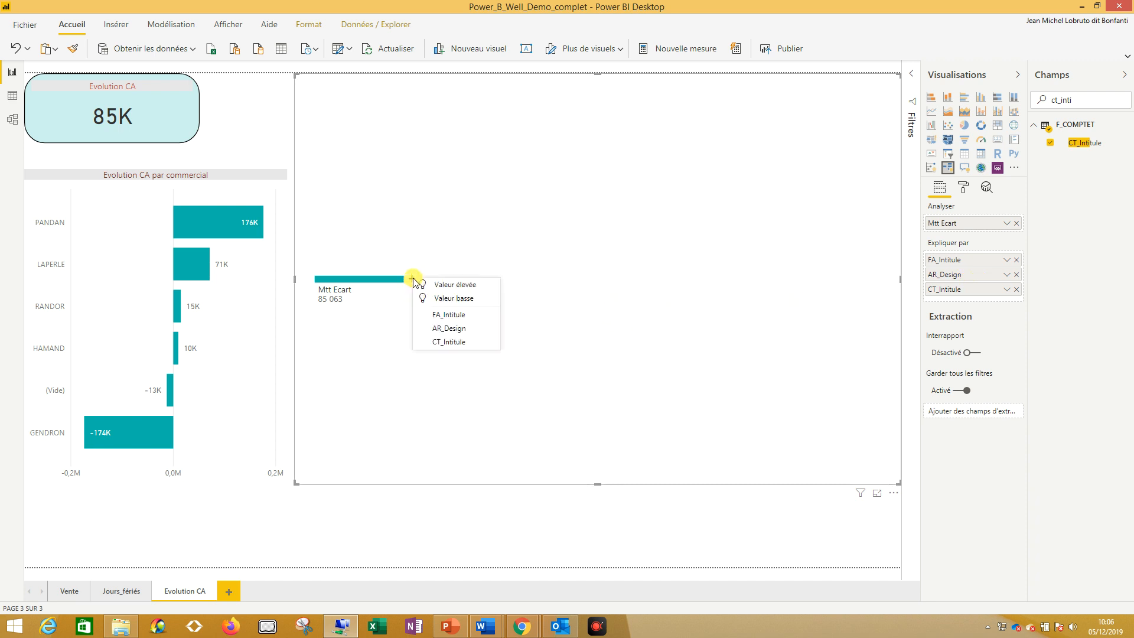
left_click(447, 317)
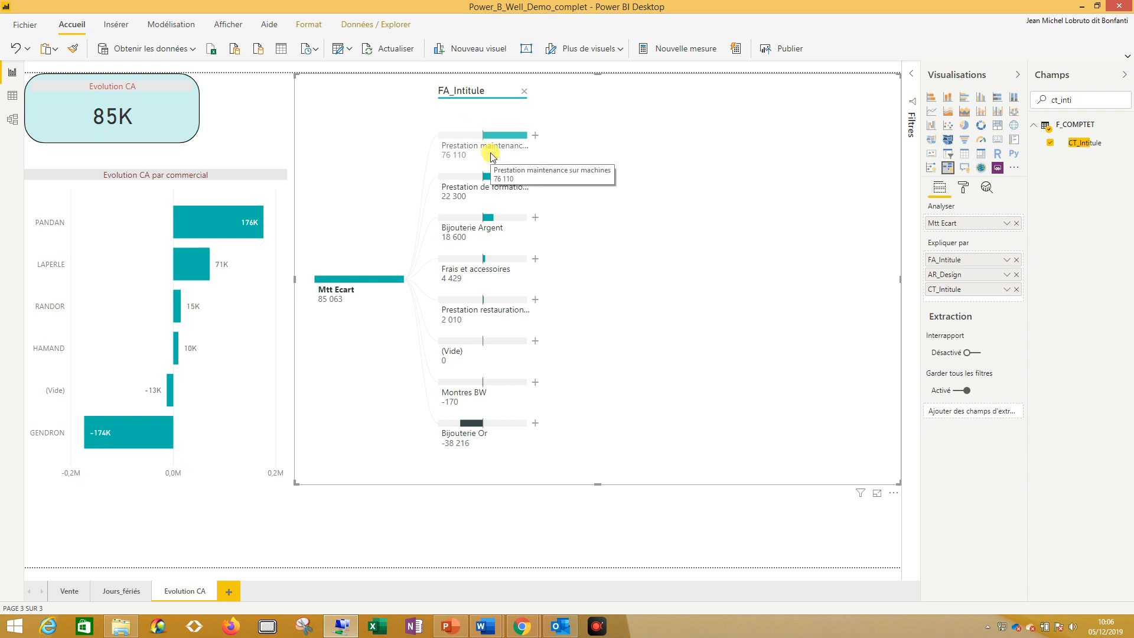
left_click(535, 137)
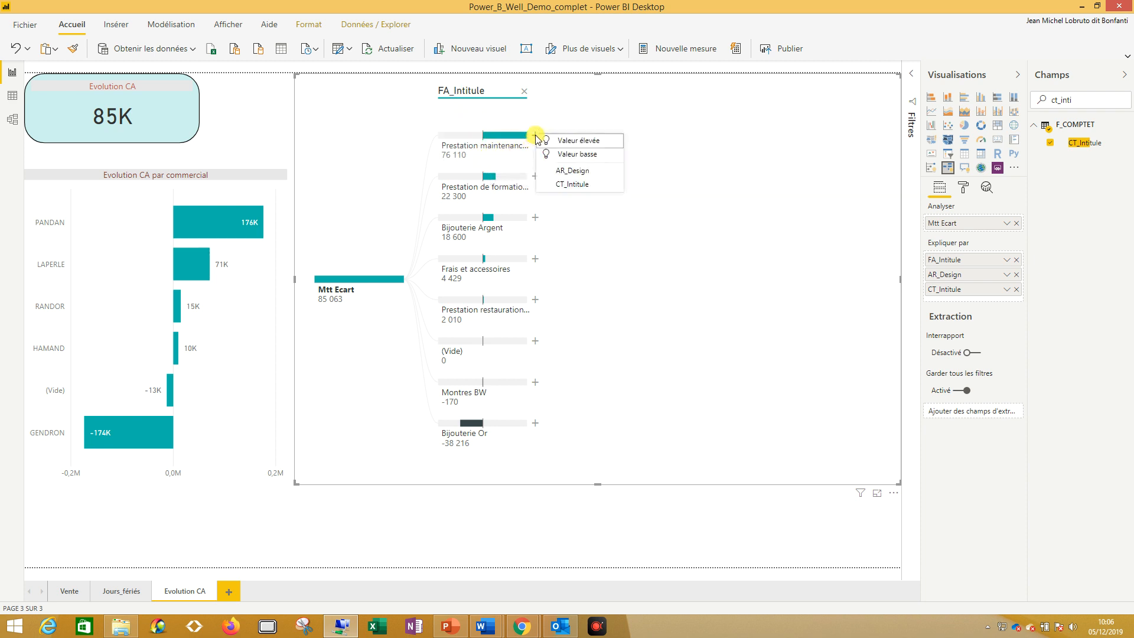
left_click(567, 173)
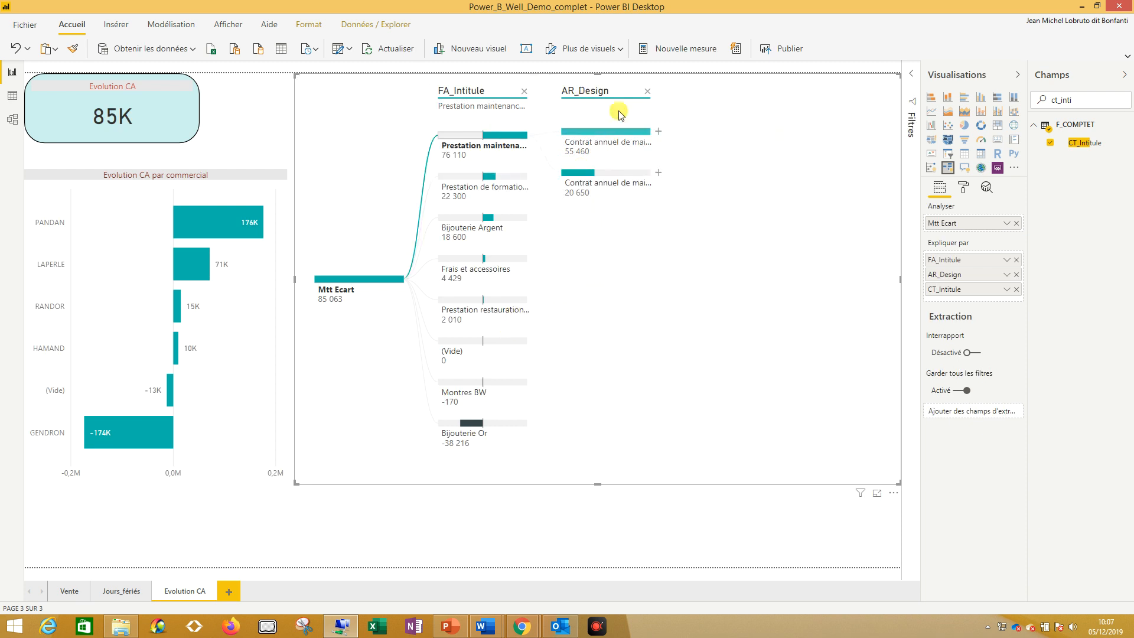
left_click(648, 92)
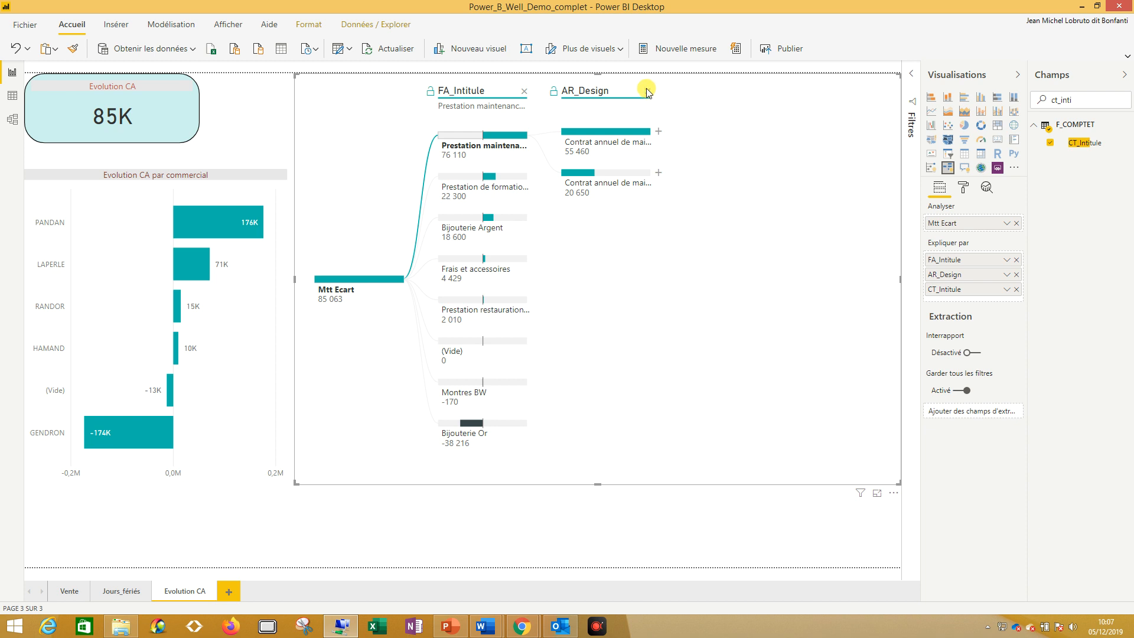
left_click(524, 91)
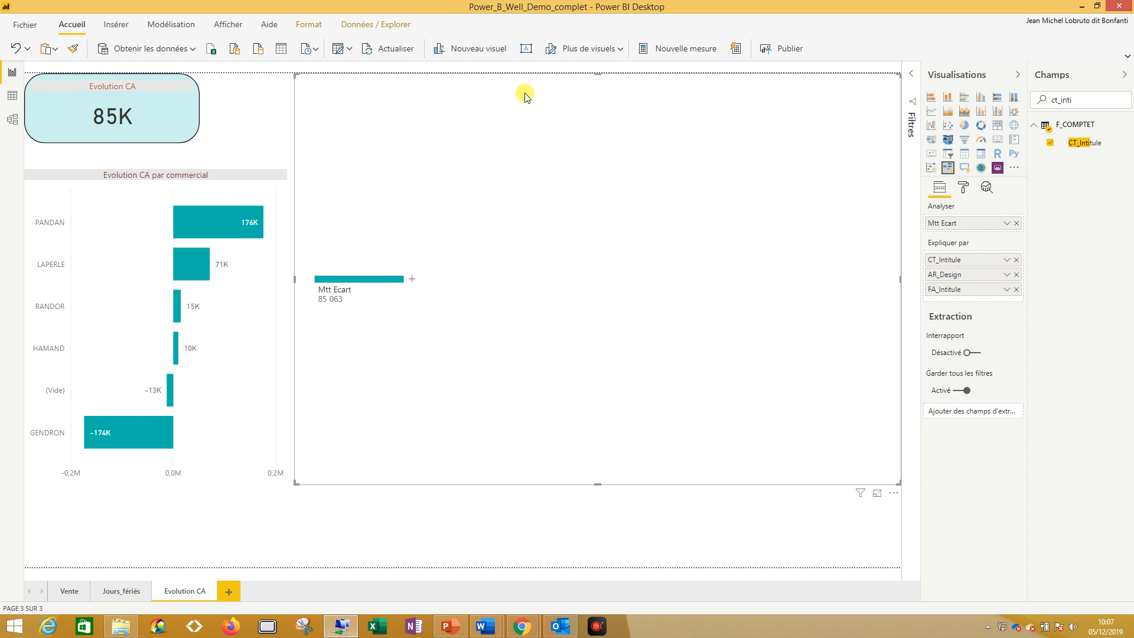
Break down Mtt Ecart directly by AR_Design and remove that level from the decomposition tree again
left_click(412, 279)
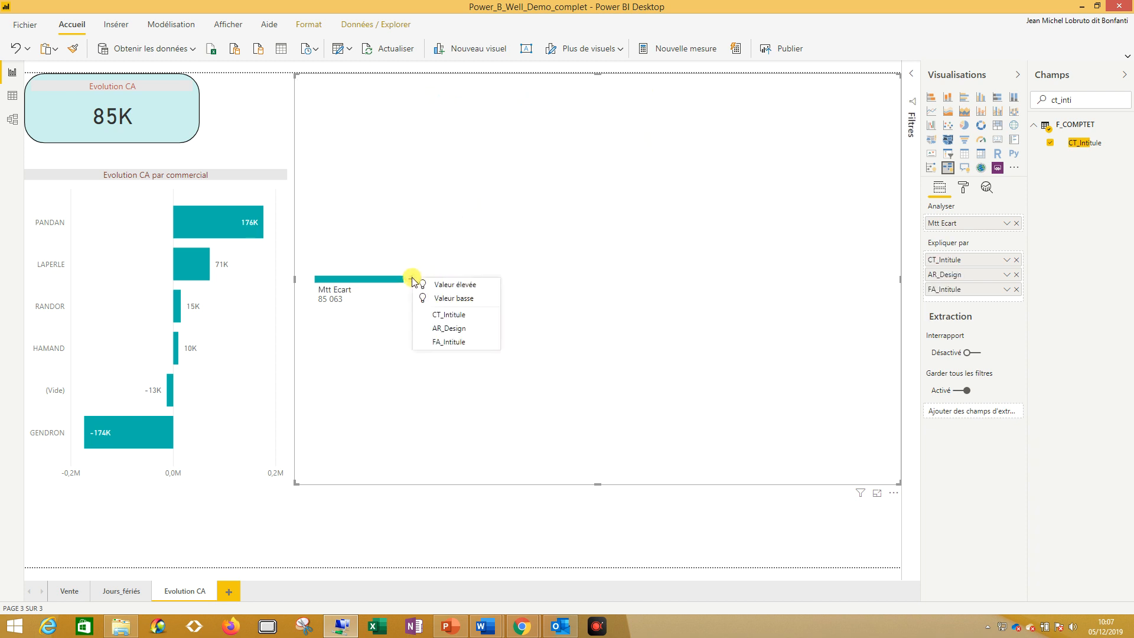
left_click(462, 328)
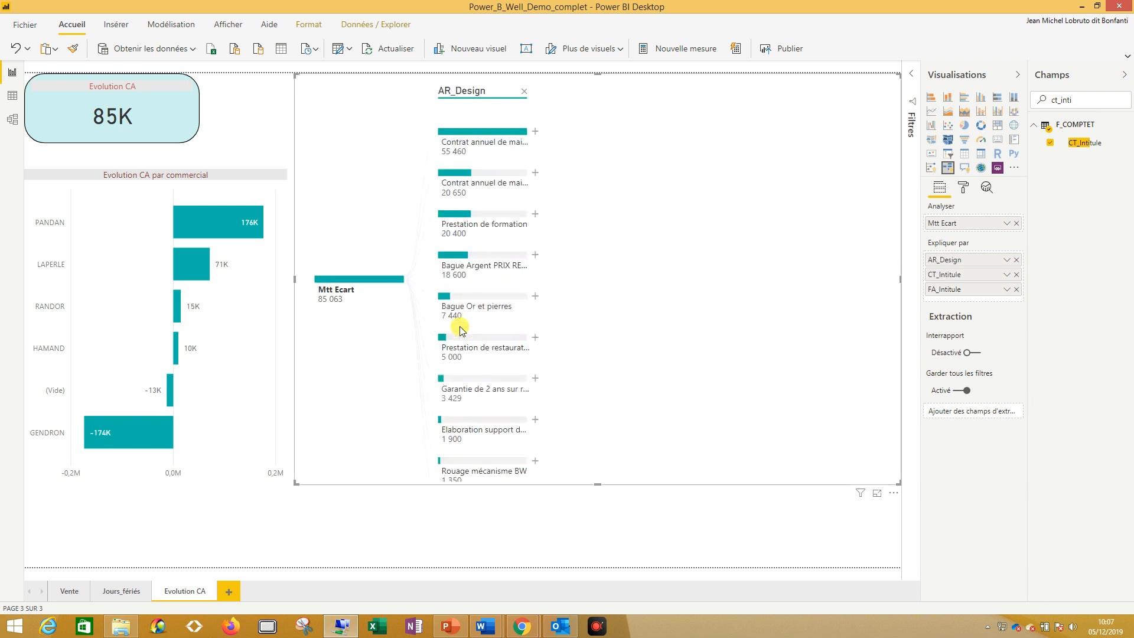
left_click(523, 92)
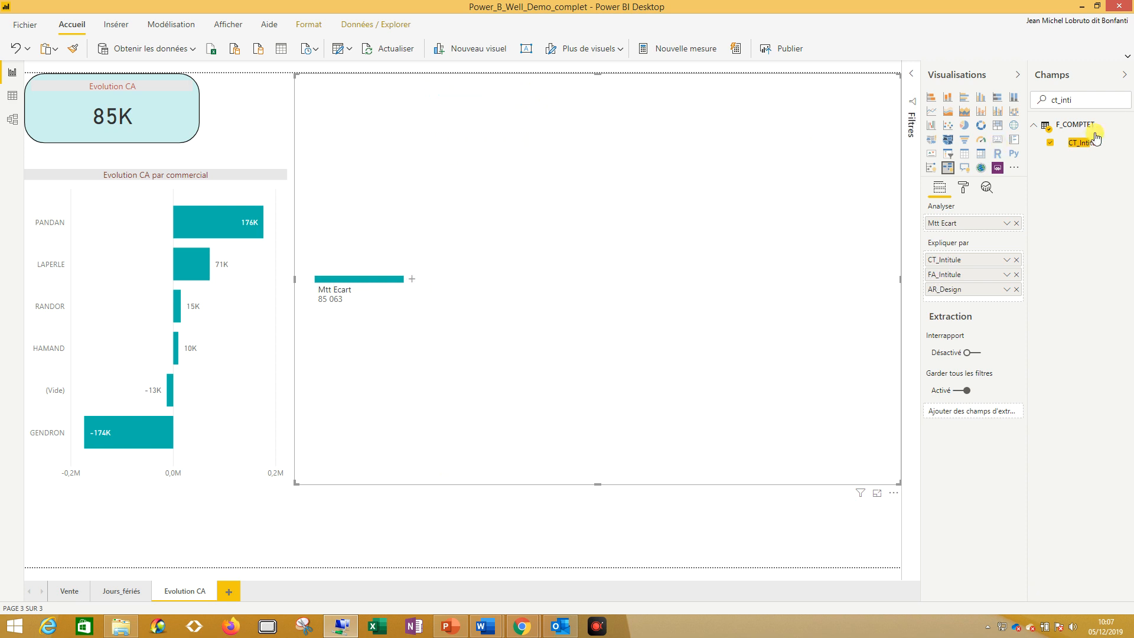
Add the NomMois field from 0_DimDates to the fields that explain Mtt Ecart in the decomposition tree
left_click_drag(1098, 99, 1024, 97)
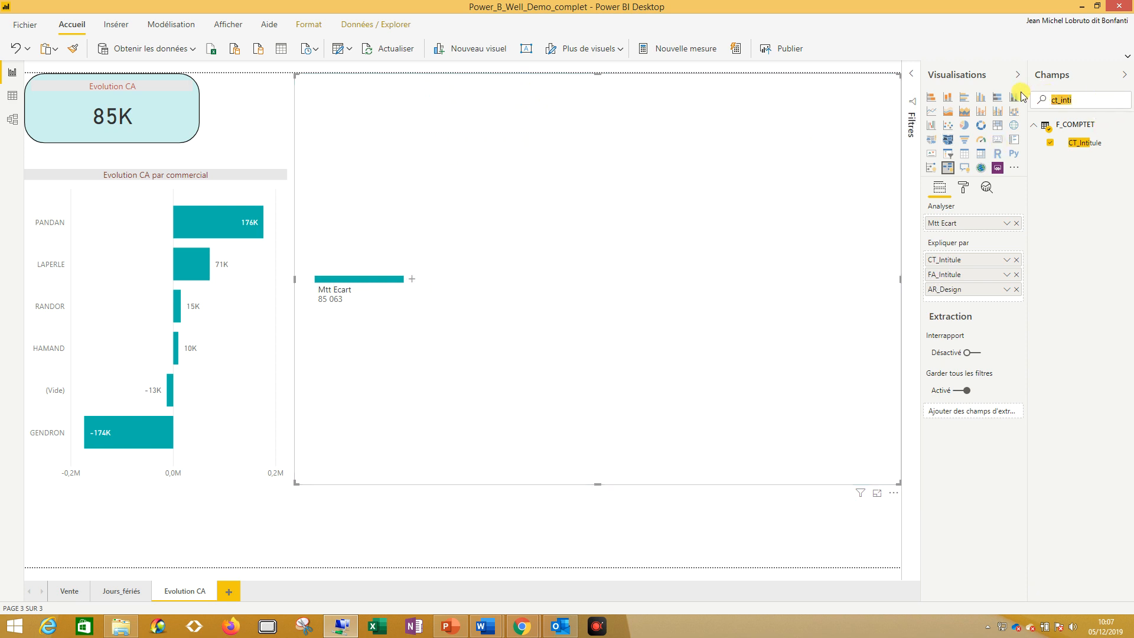
type("mois")
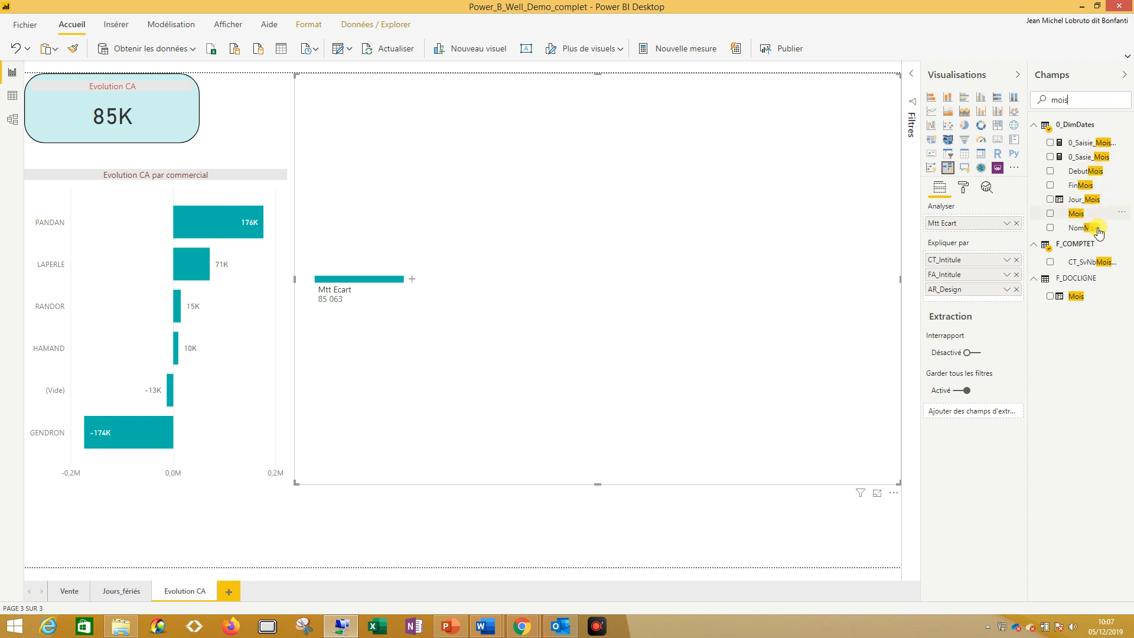
left_click_drag(1098, 231, 982, 297)
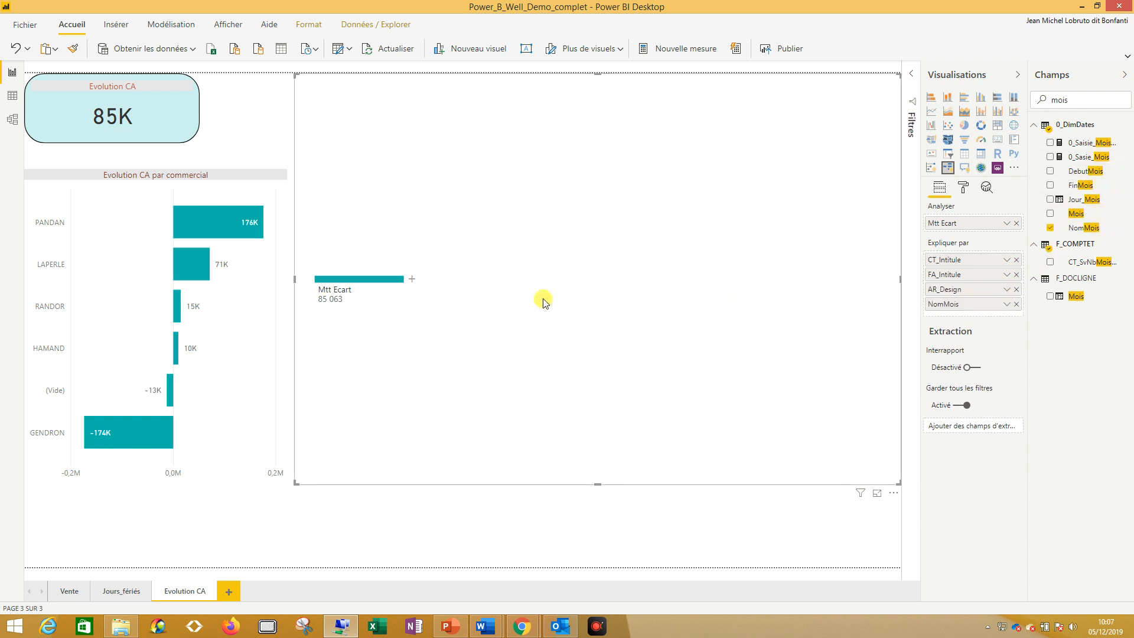
Break down Mtt Ecart by NomMois and its novembre branch by FA_Intitule, and remove both levels again
left_click(412, 280)
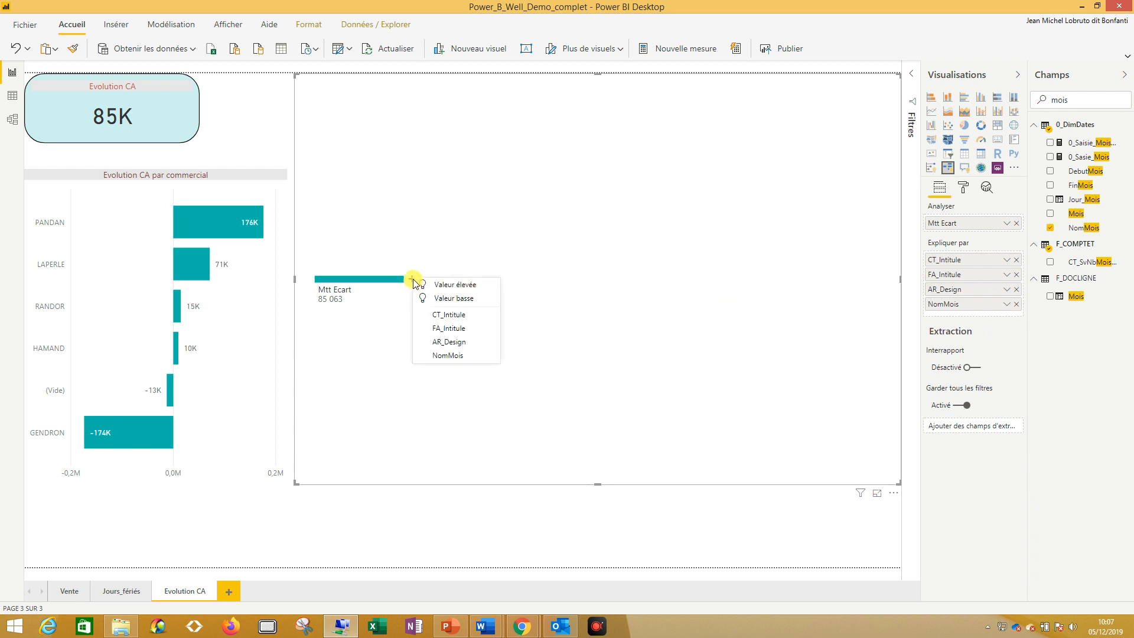
left_click(644, 341)
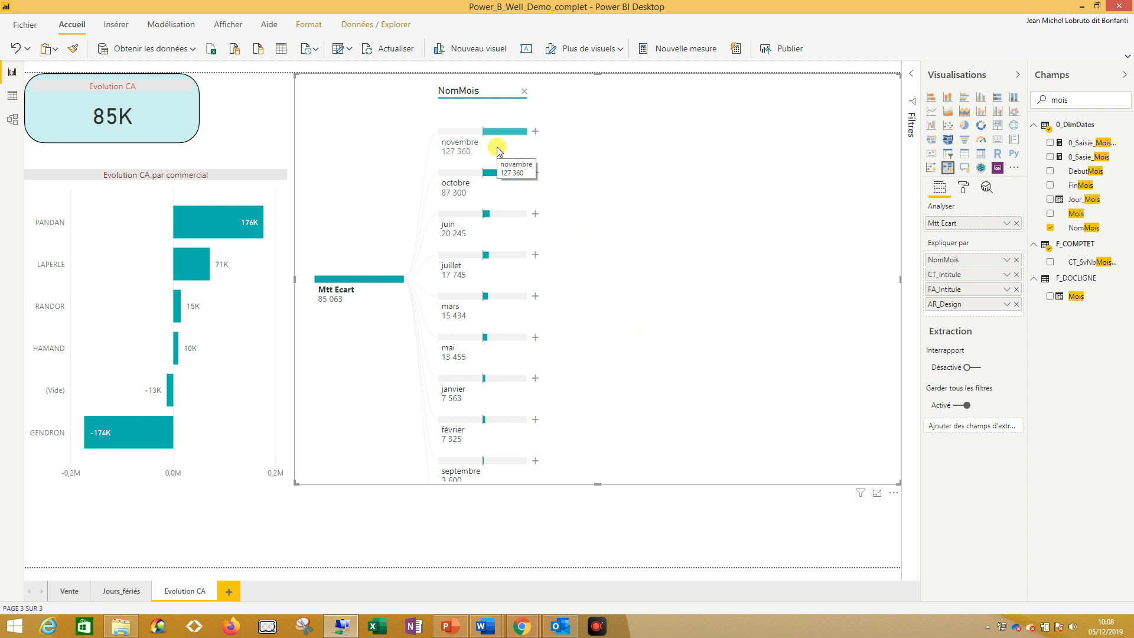
left_click(535, 131)
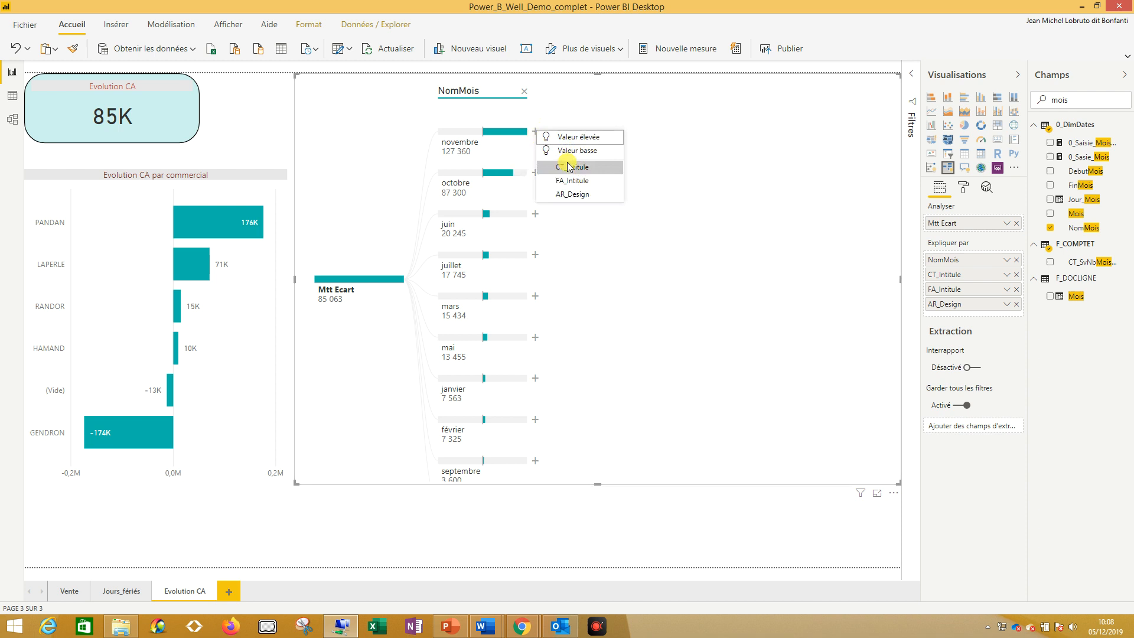
left_click(568, 183)
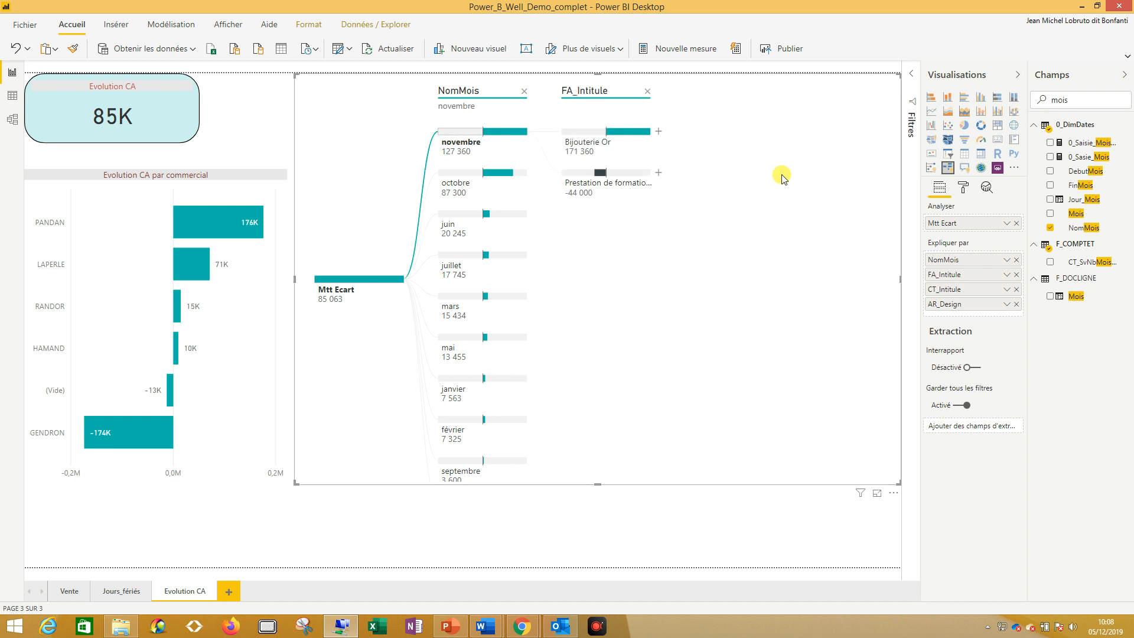
left_click(553, 92)
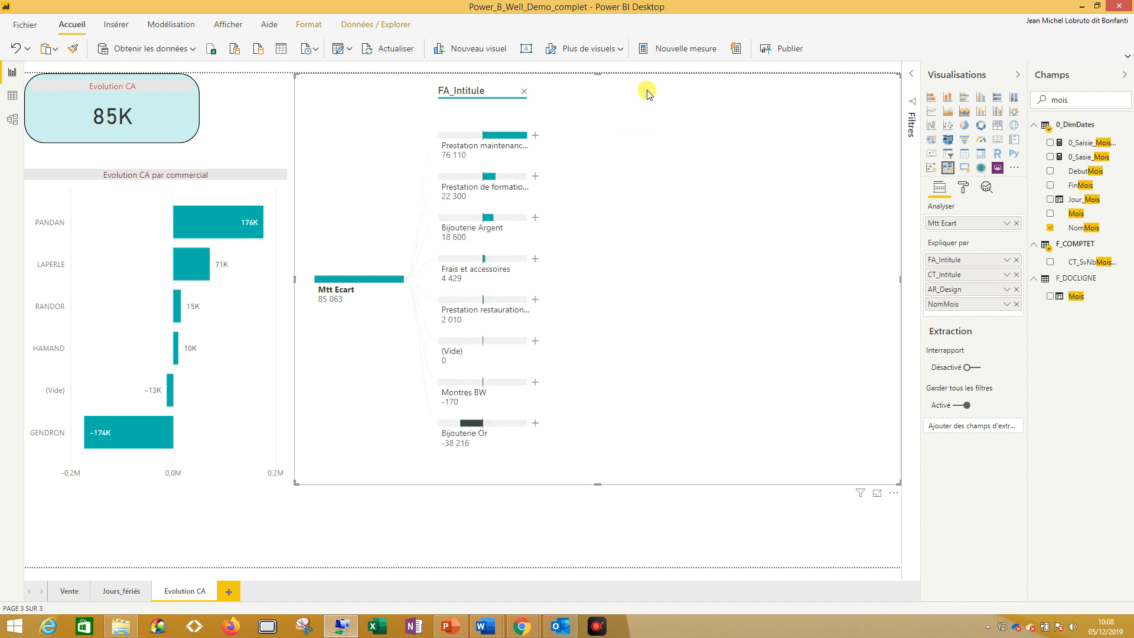
left_click(525, 94)
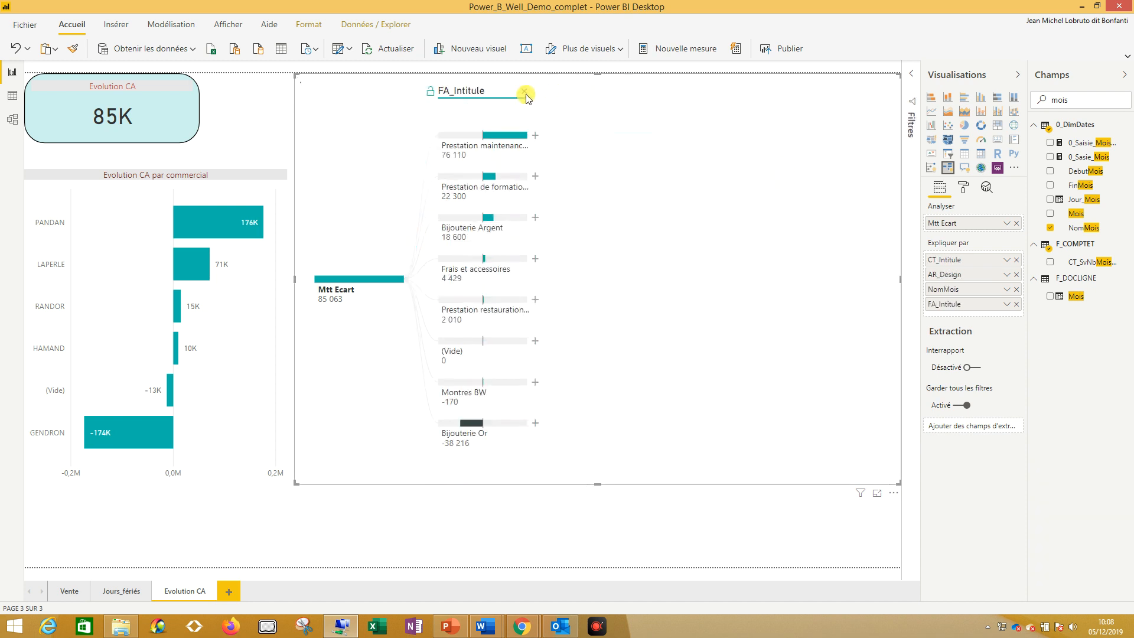
Split Mtt Ecart with the high-value analysis (Valeur élevée) and break down the Carat S.a.r.l branch by AR_Design
left_click(411, 279)
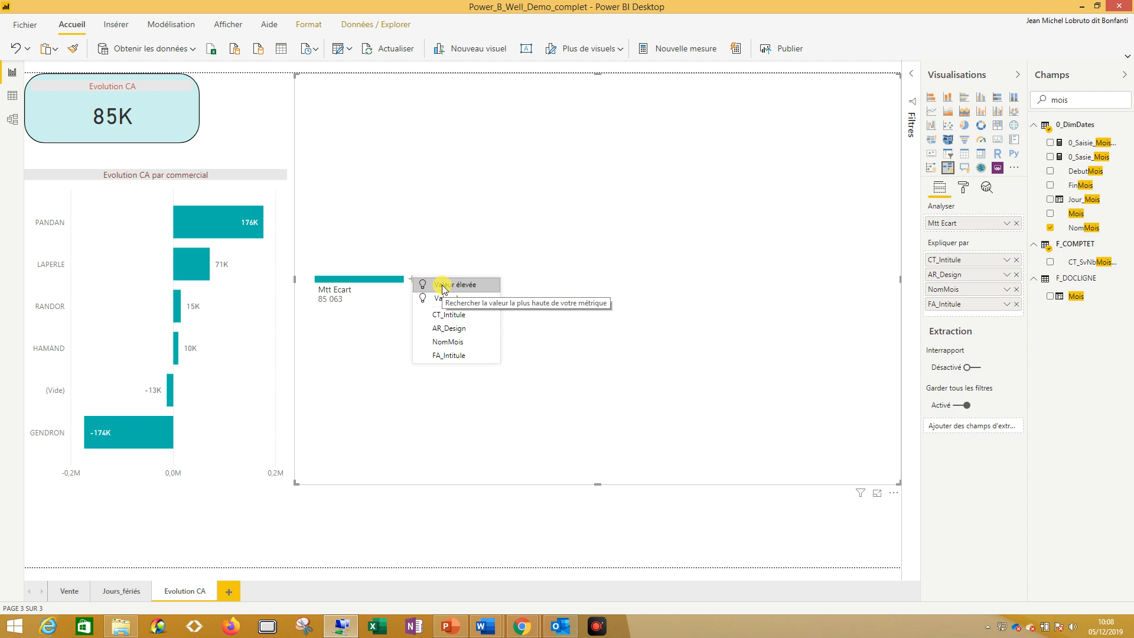
left_click(443, 285)
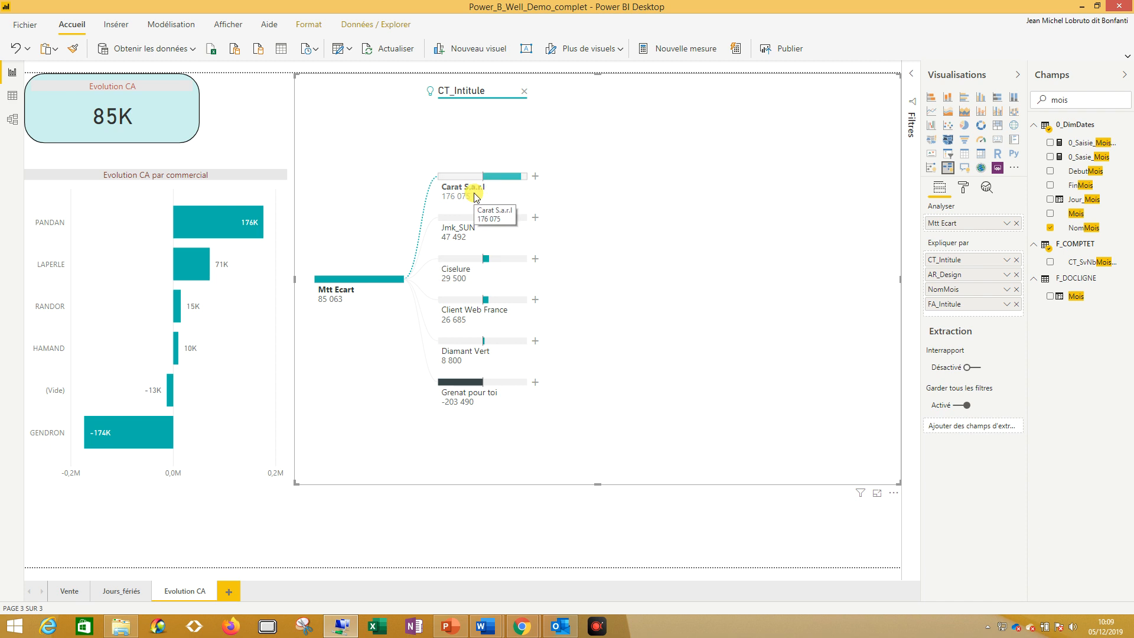
mouse_move(430, 93)
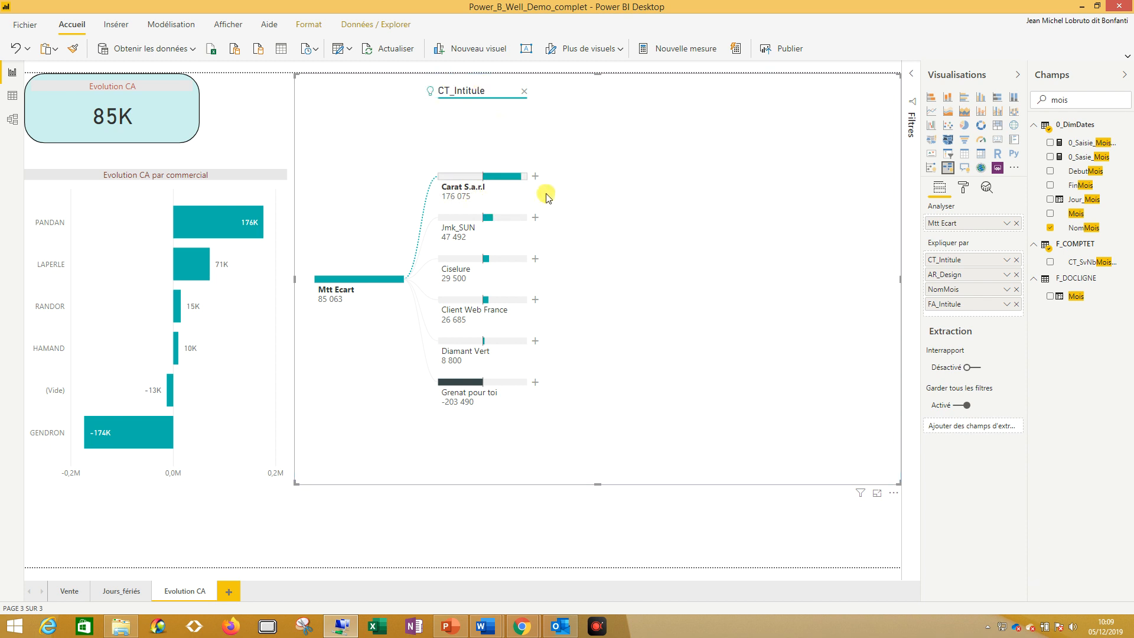
left_click(536, 177)
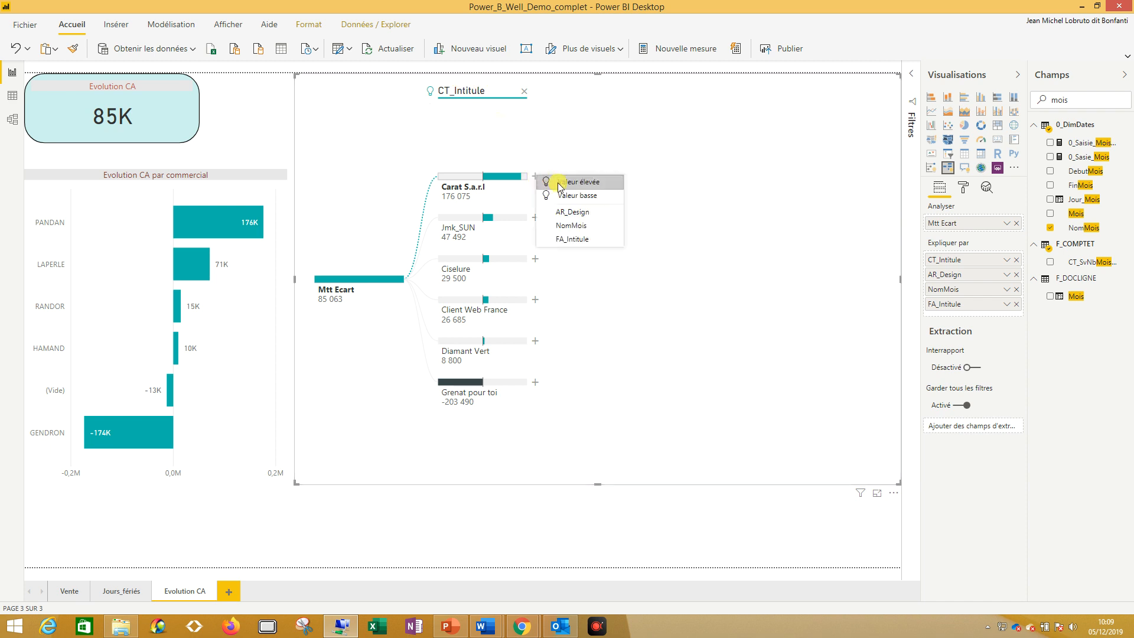
left_click(835, 183)
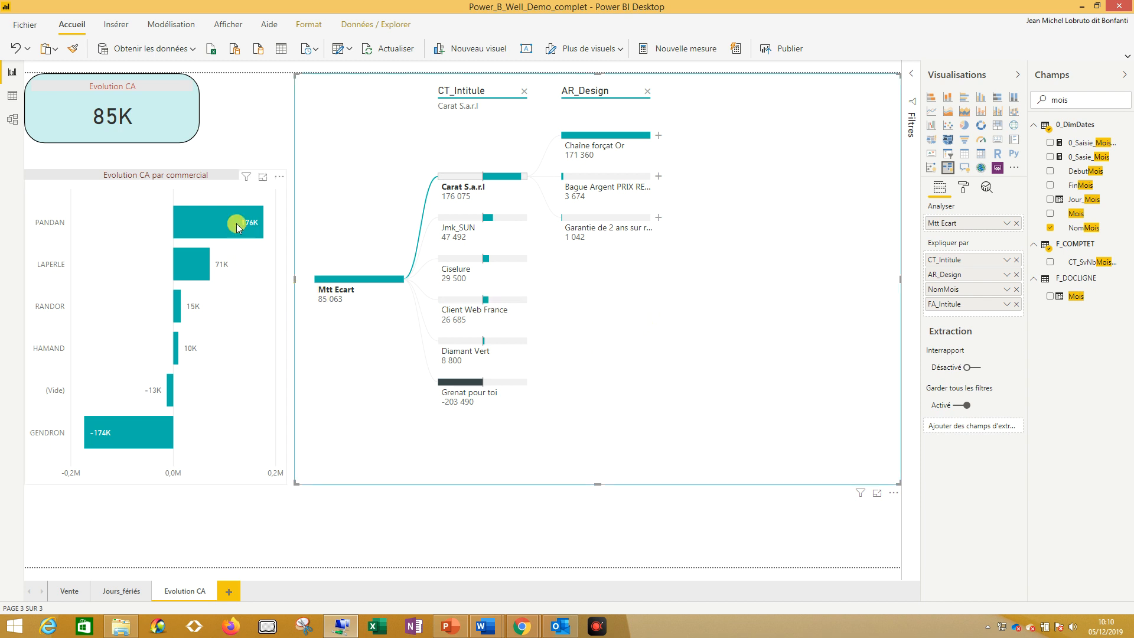
Filter the report page by the salesperson with the highest bar in the Evolution CA par commercial chart
mouse_move(238, 227)
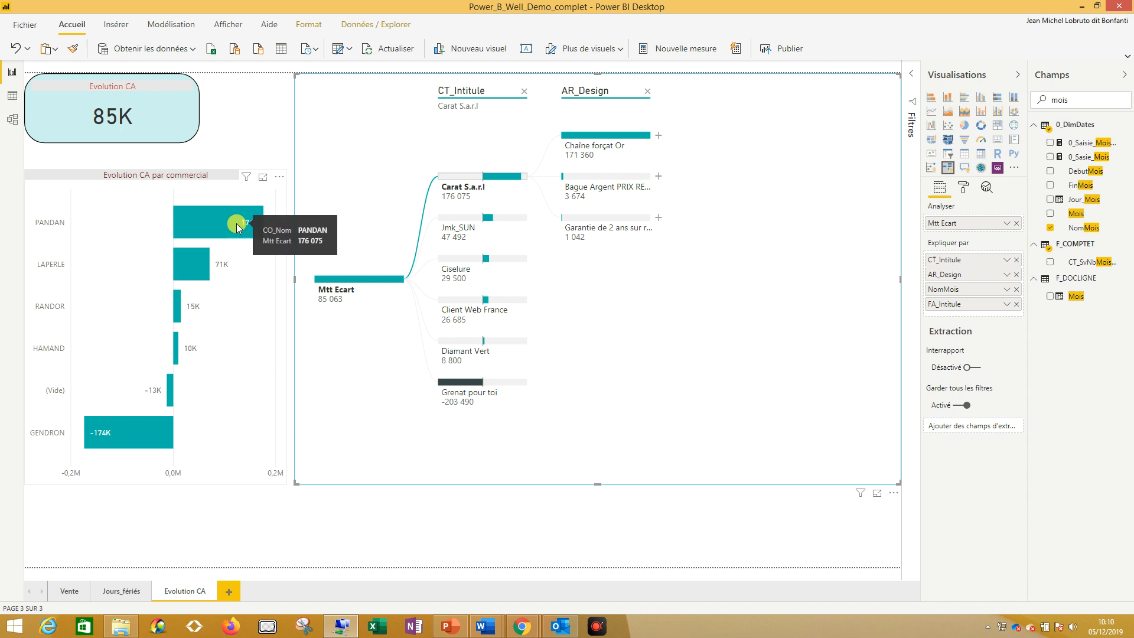
left_click(204, 223)
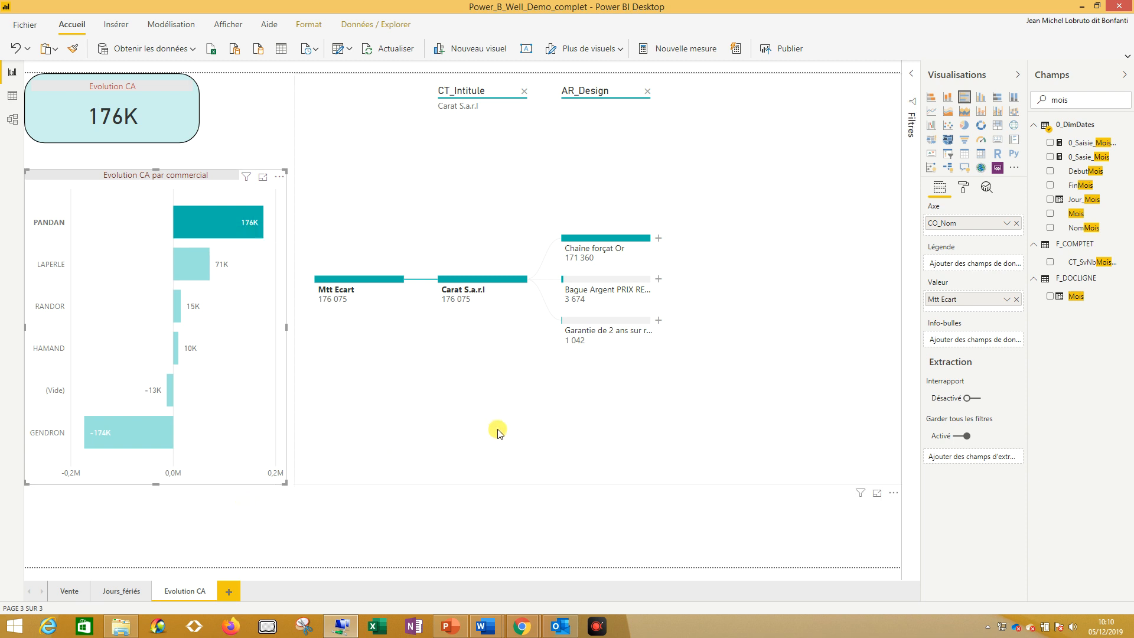
Switch to the Scenario_Sage100C_Video.pptx presentation in PowerPoint and start the slide show from the closing thank-you slide
left_click(440, 632)
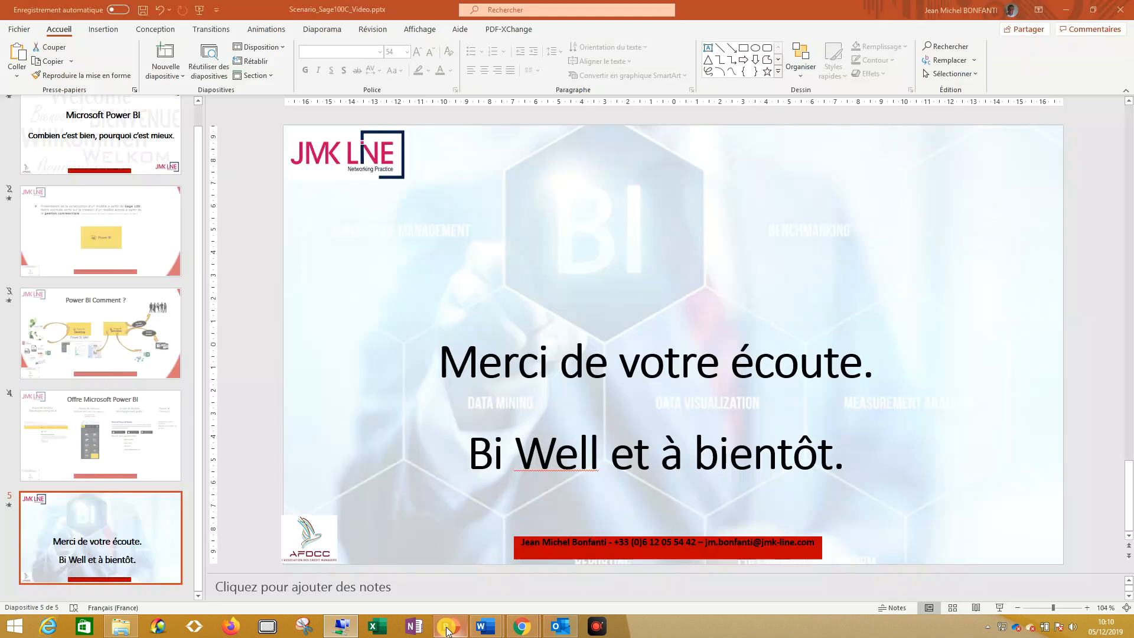
left_click(740, 331)
left_click(1001, 607)
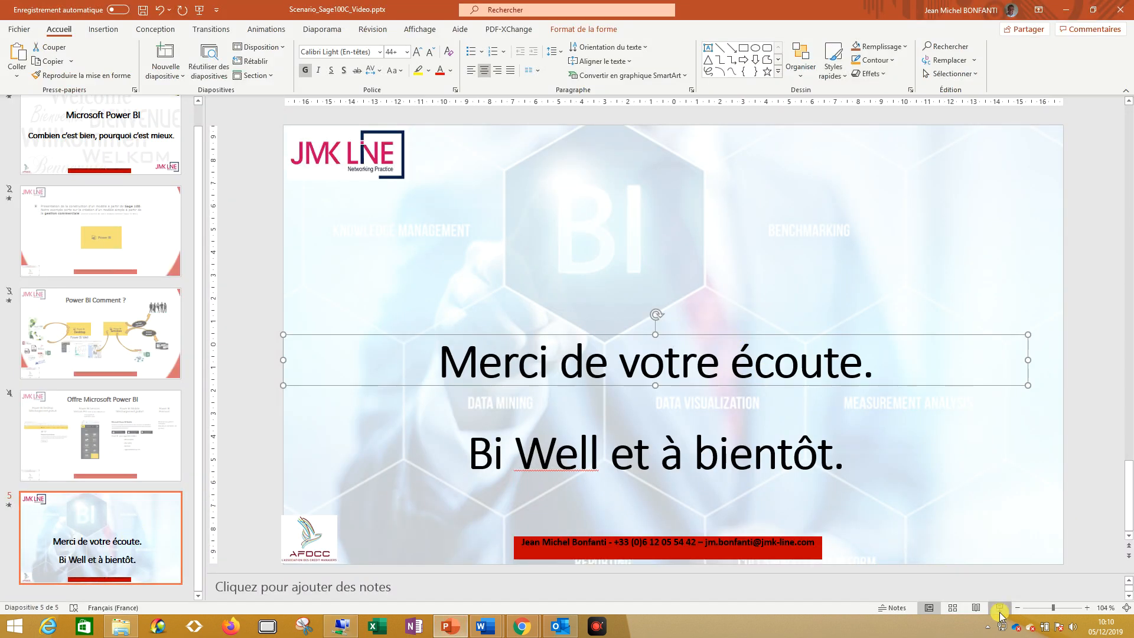